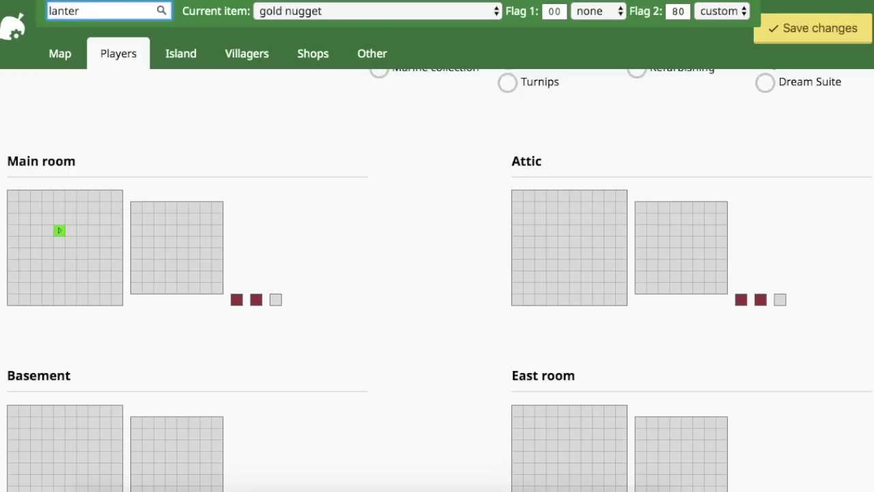
# - Search for "lantern", choose the blossom lantern as the current item, and place it in the Main room's larger grid
pyautogui.click(95, 11)
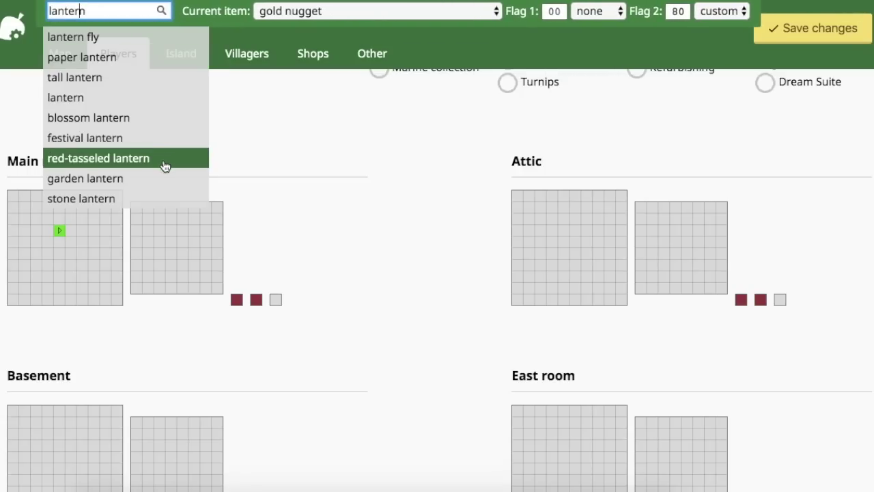
pyautogui.scroll(-2, 166, 167)
pyautogui.scroll(-2, 166, 167)
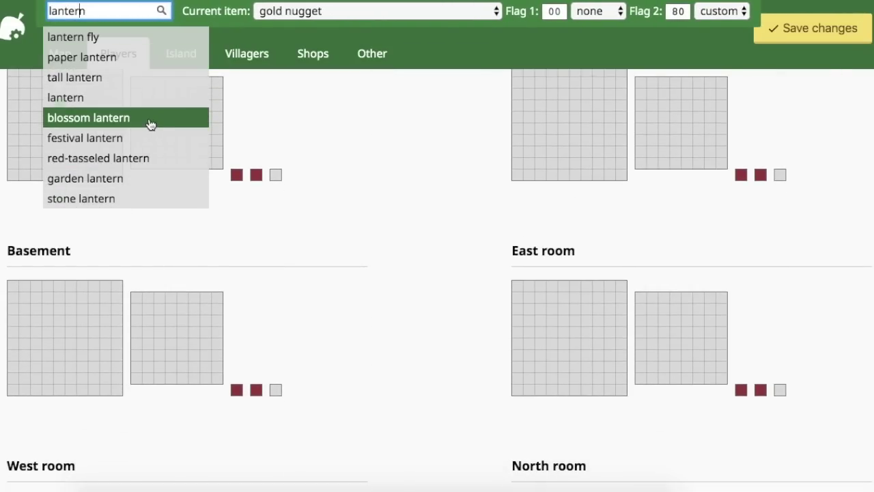
pyautogui.click(159, 119)
pyautogui.scroll(2, 294, 135)
pyautogui.click(79, 185)
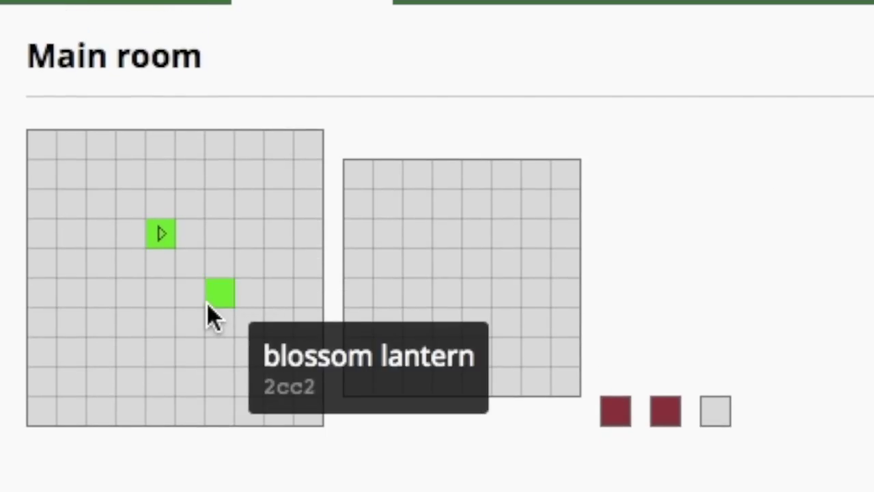
# - Rotate the blossom lantern in the Main room through its orientations, ending with its arrow pointing right
pyautogui.click(222, 296)
pyautogui.click(219, 293)
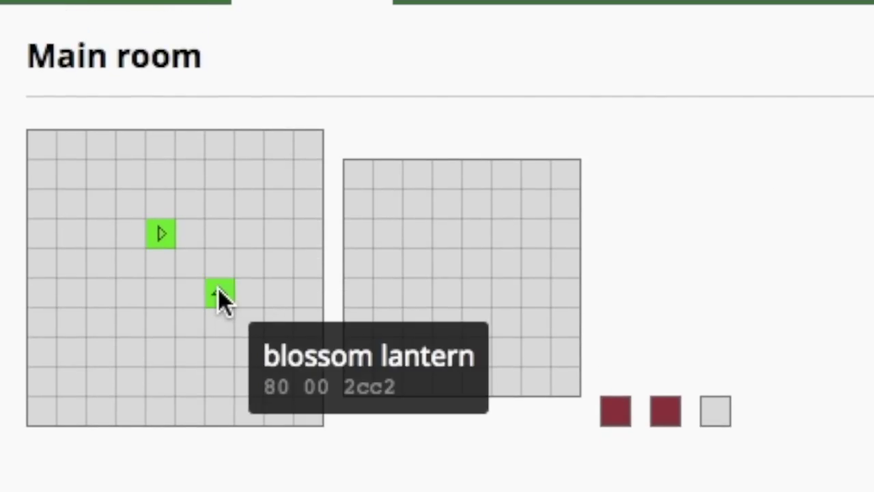
pyautogui.click(218, 294)
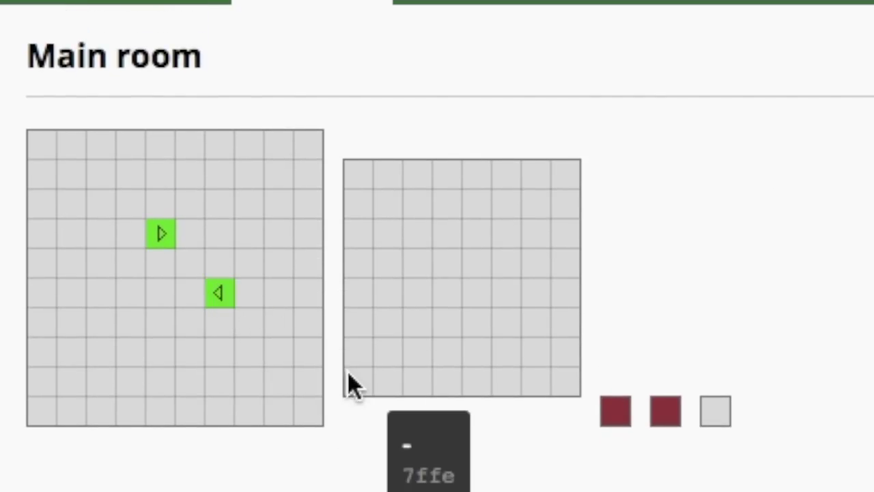
pyautogui.click(217, 291)
pyautogui.click(214, 295)
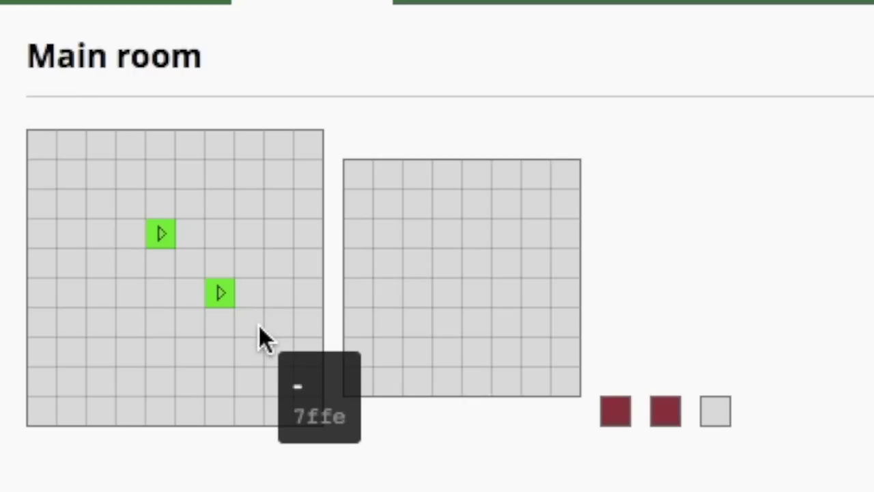
pyautogui.click(219, 291)
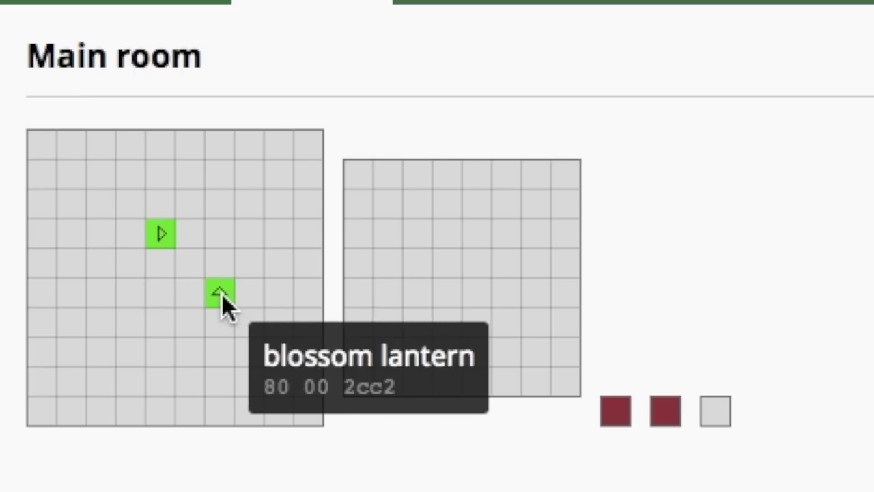
pyautogui.click(222, 294)
pyautogui.click(222, 294)
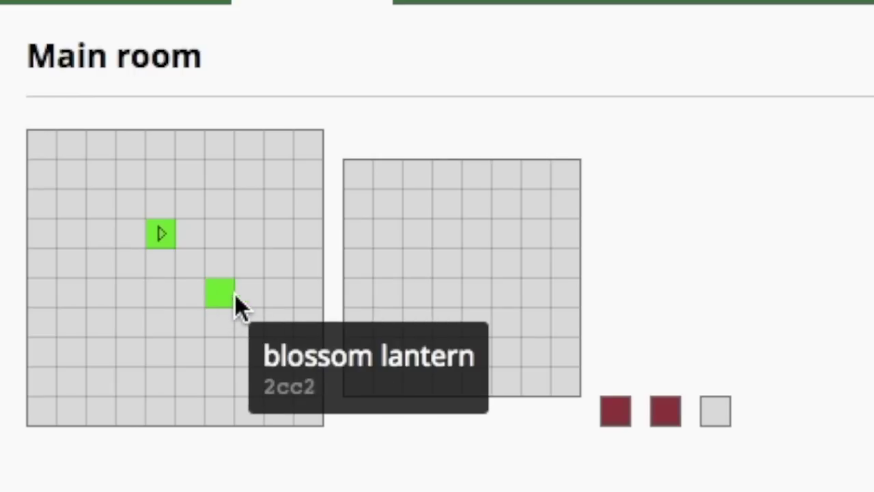
pyautogui.click(216, 294)
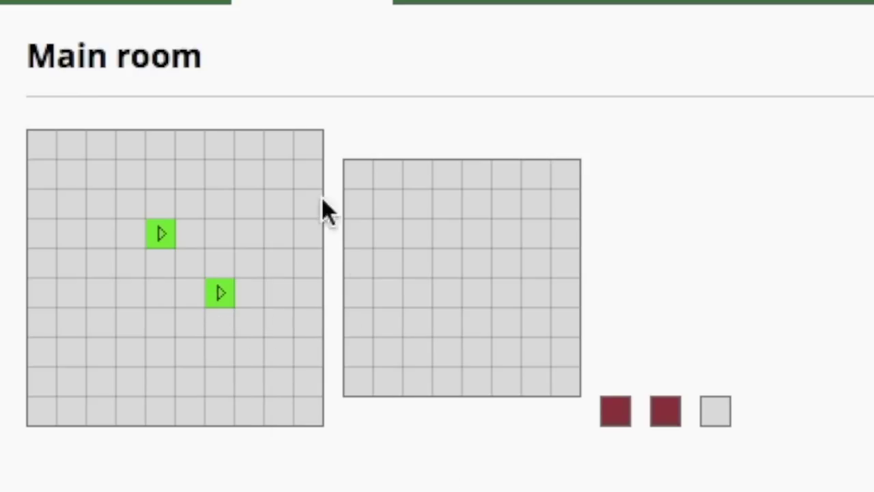
# - On the town map, search for "orange" and make the orange tree the current item
pyautogui.click(162, 2)
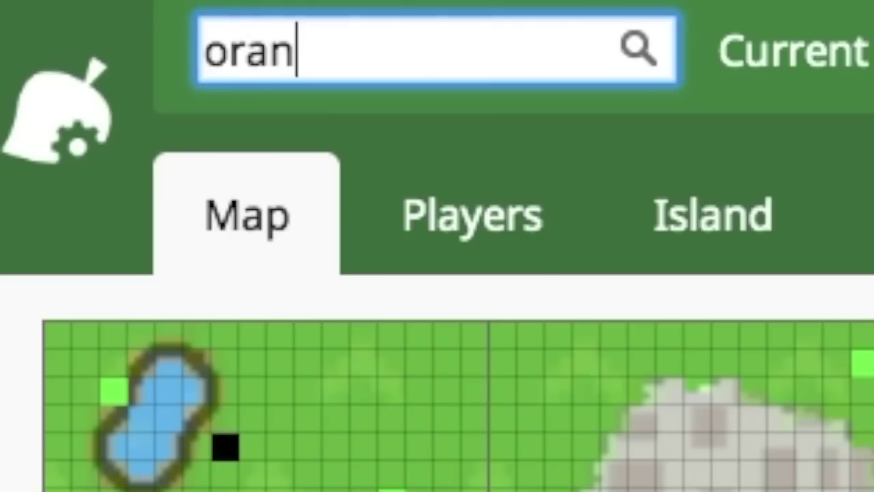
pyautogui.click(726, 88)
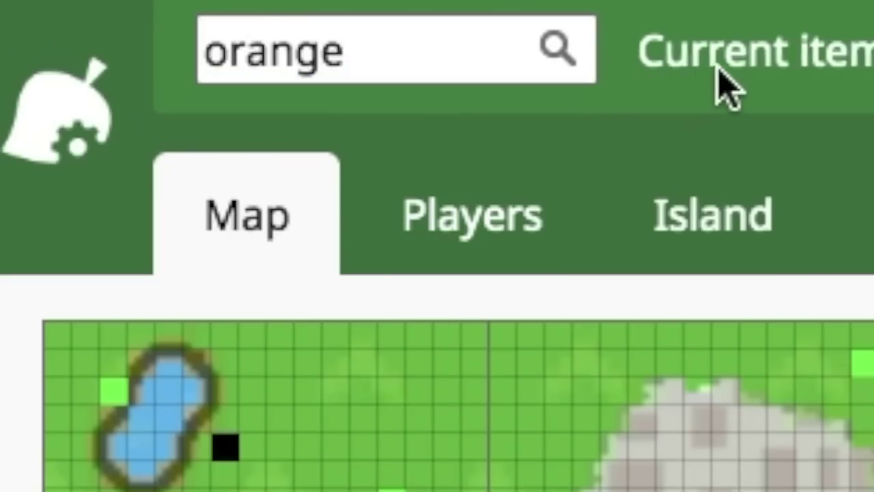
pyautogui.click(371, 53)
pyautogui.scroll(-5, 426, 134)
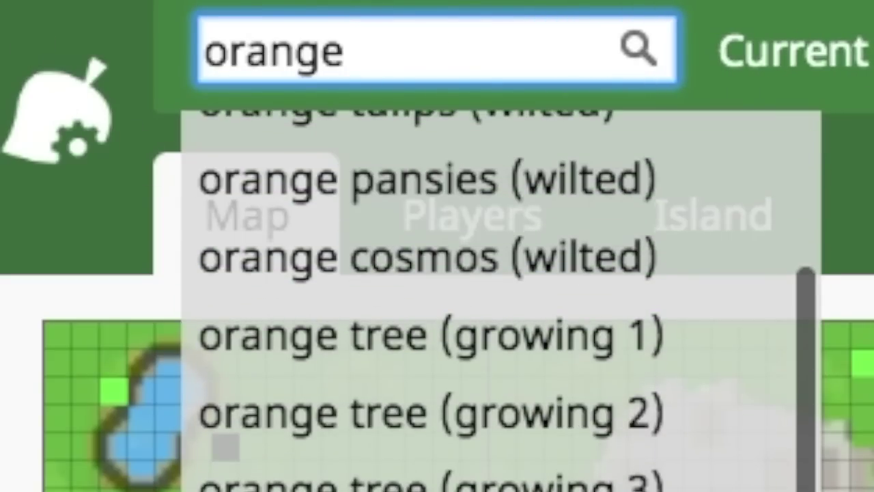
pyautogui.press('Escape')
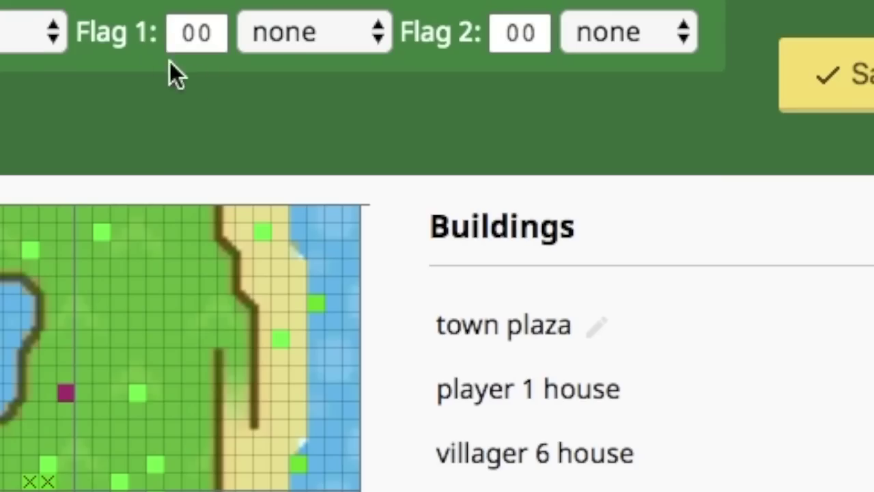
# - Set Flag 1 to "perfect 4" and place the orange tree on the town map just west of the recycle shop
pyautogui.click(307, 39)
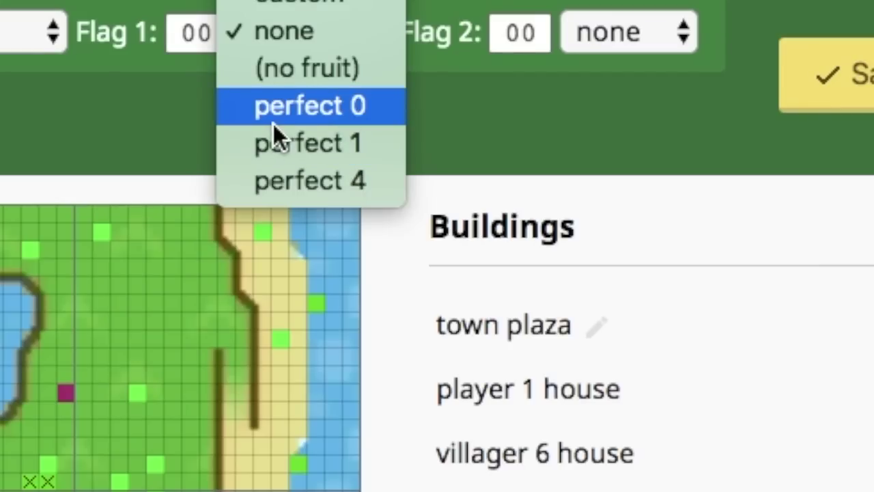
pyautogui.click(323, 182)
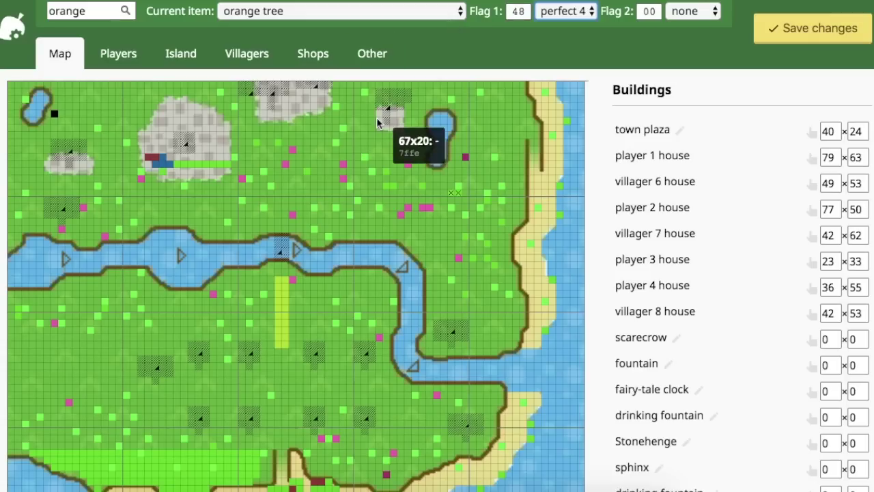
pyautogui.click(362, 124)
pyautogui.click(358, 124)
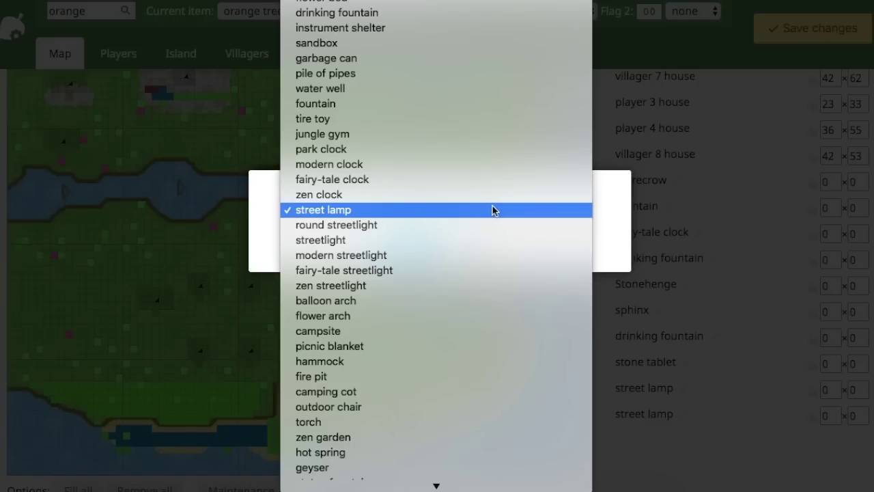
# - Examine the building types available for replacing a street lamp, including the tents, face cutout standees and Main Street lamp
pyautogui.scroll(15, 453, 127)
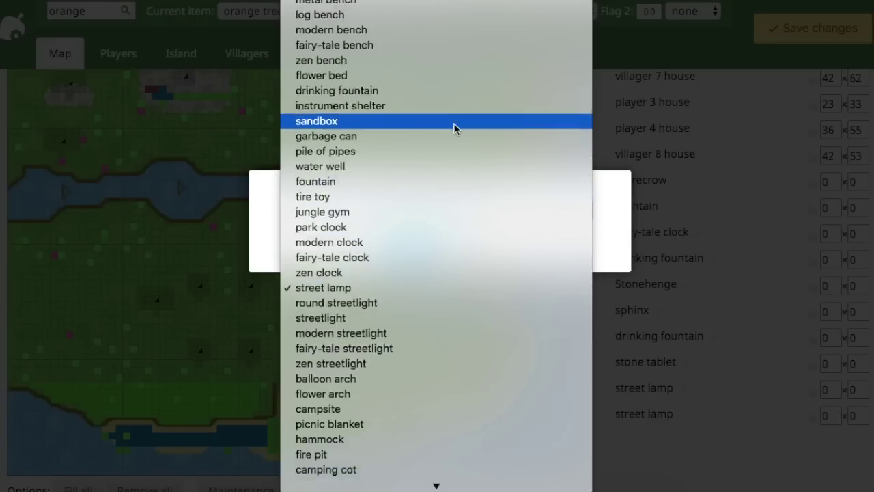
pyautogui.scroll(10, 454, 127)
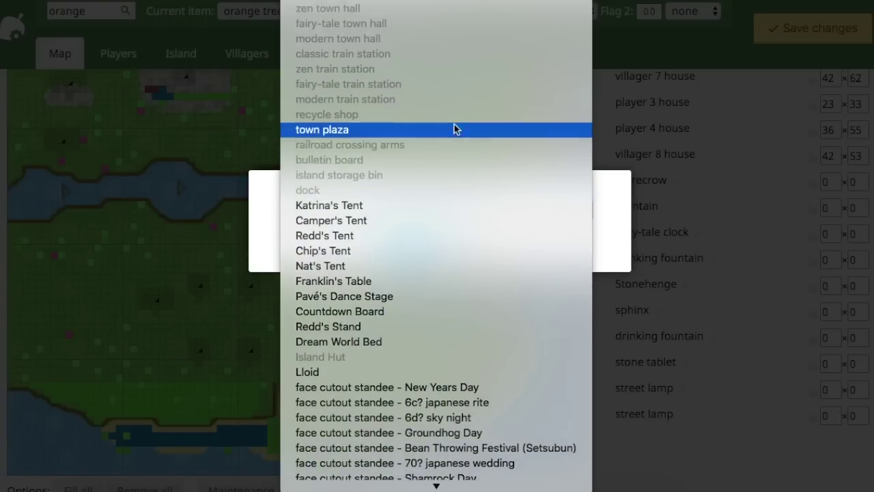
pyautogui.scroll(-10, 454, 129)
pyautogui.scroll(2, 454, 129)
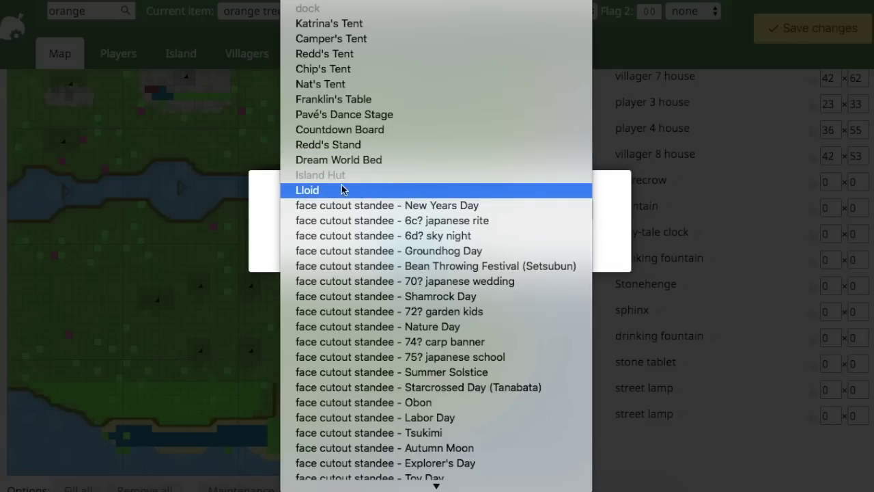
pyautogui.scroll(-5, 386, 196)
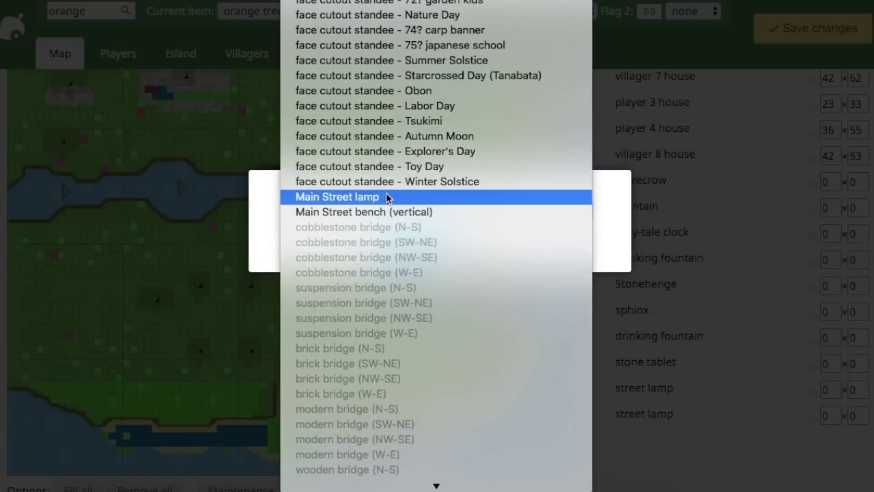
pyautogui.scroll(5, 387, 197)
pyautogui.scroll(-5, 386, 197)
pyautogui.scroll(-1, 386, 197)
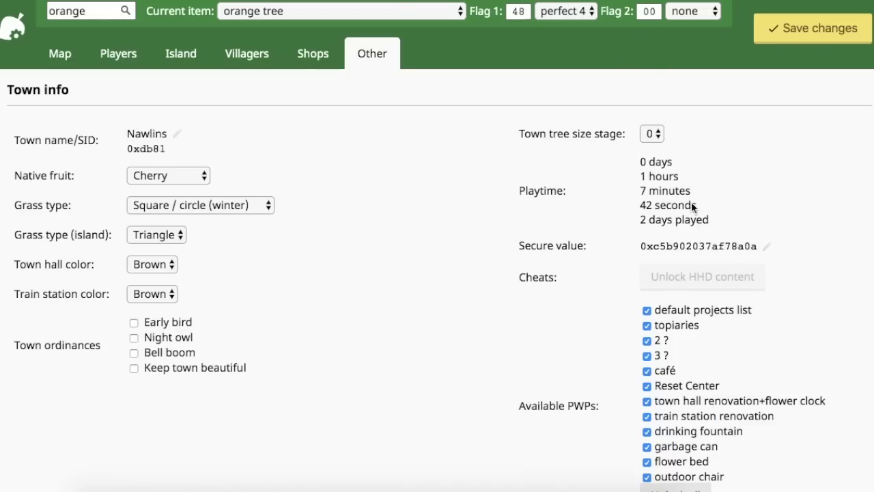
pyautogui.click(766, 247)
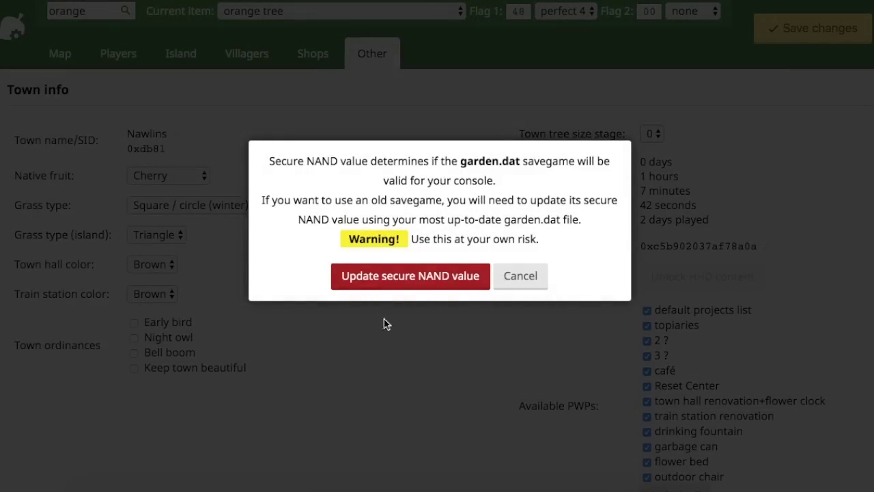
pyautogui.click(440, 277)
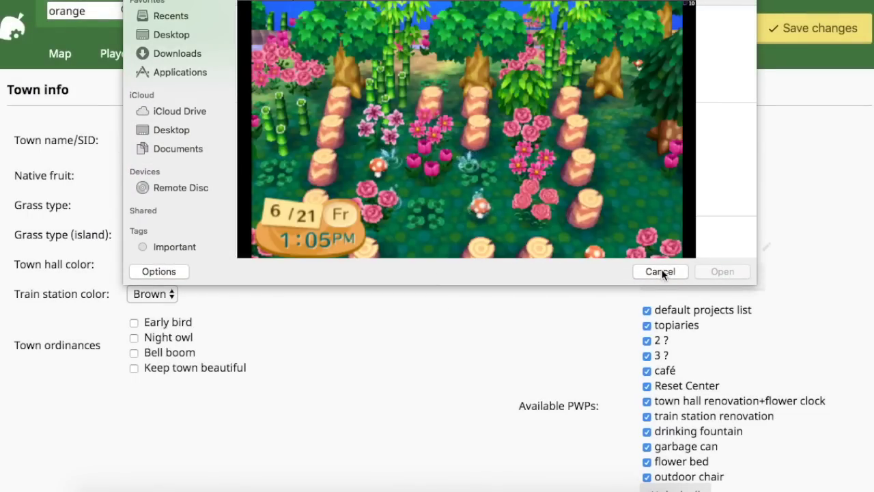
pyautogui.click(661, 271)
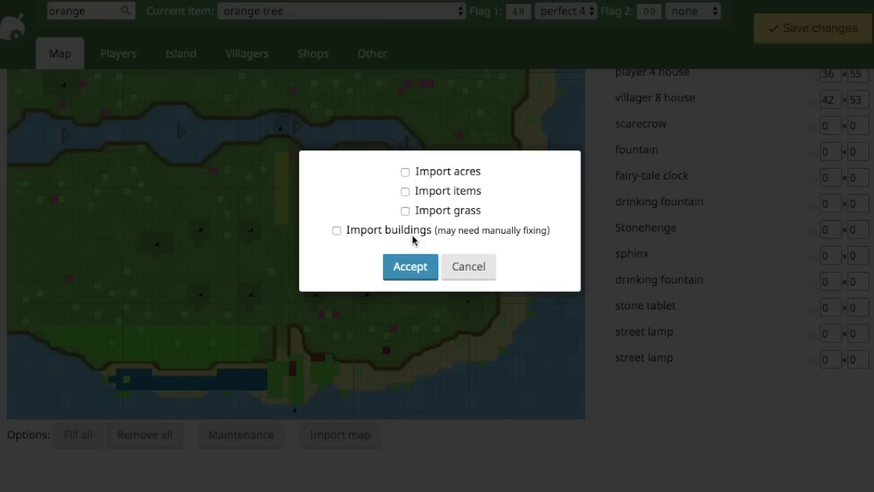
# - Review the map import options for acres, items, grass and buildings, and close them without importing
pyautogui.scroll(-5, 670, 234)
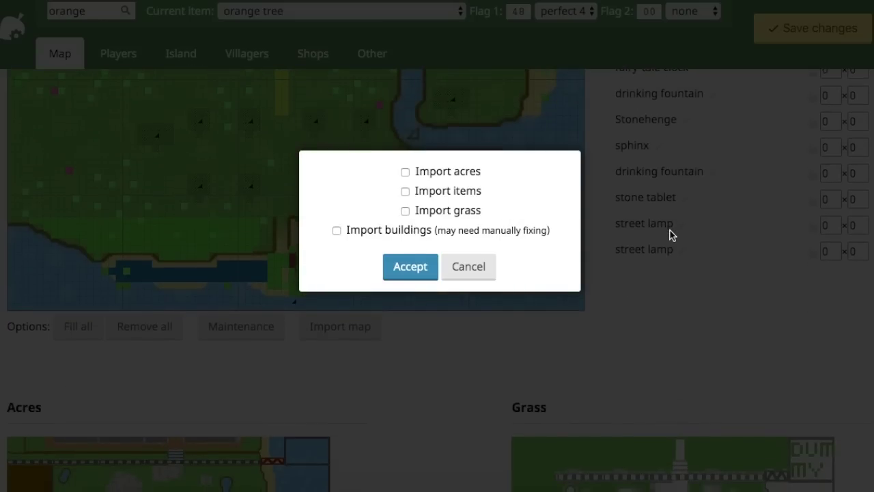
pyautogui.scroll(2, 669, 234)
pyautogui.scroll(-1, 670, 234)
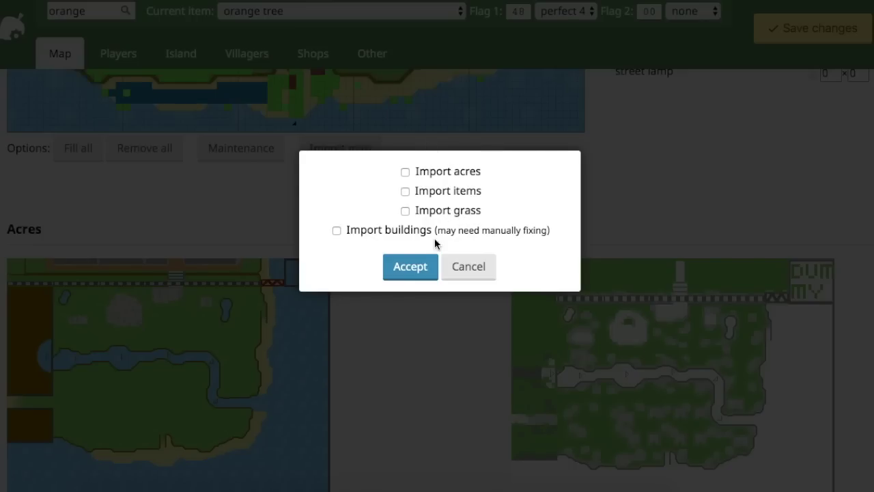
pyautogui.click(468, 266)
pyautogui.scroll(6, 432, 258)
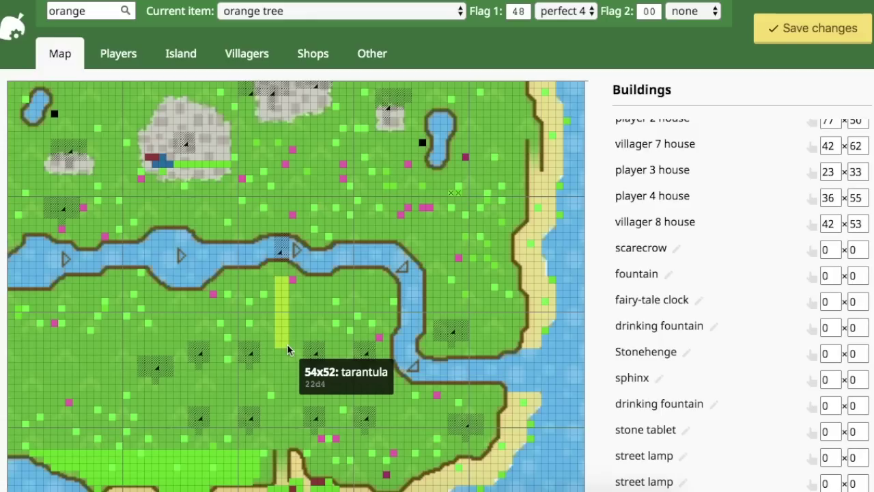
# - Find "island" on the page to locate the island storage bin, and move that building to 79×72 on the map
pyautogui.scroll(-4, 276, 258)
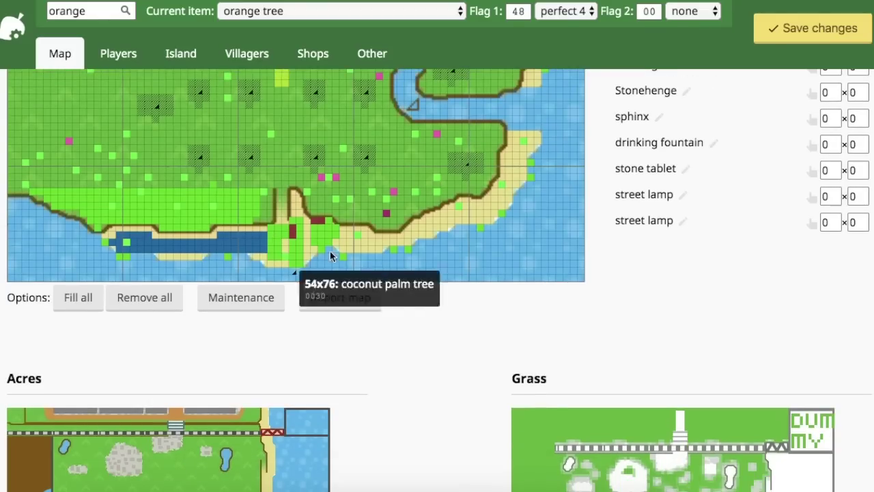
pyautogui.scroll(2, 506, 243)
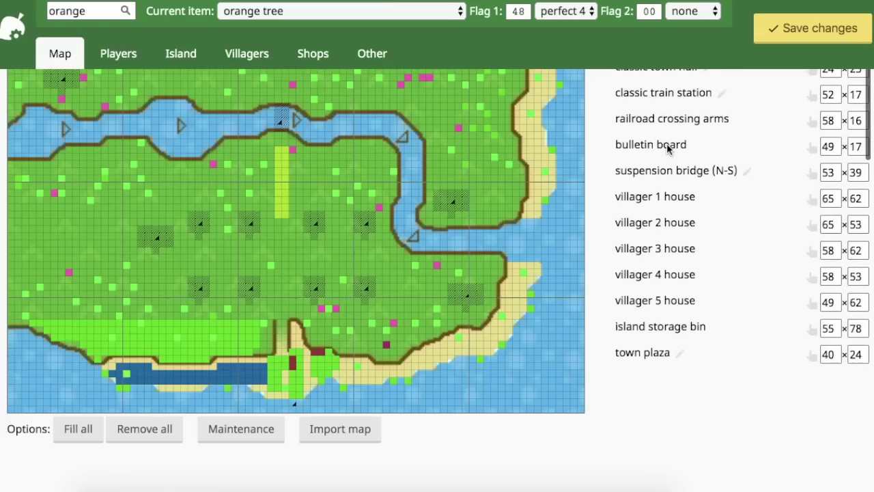
pyautogui.scroll(2, 667, 146)
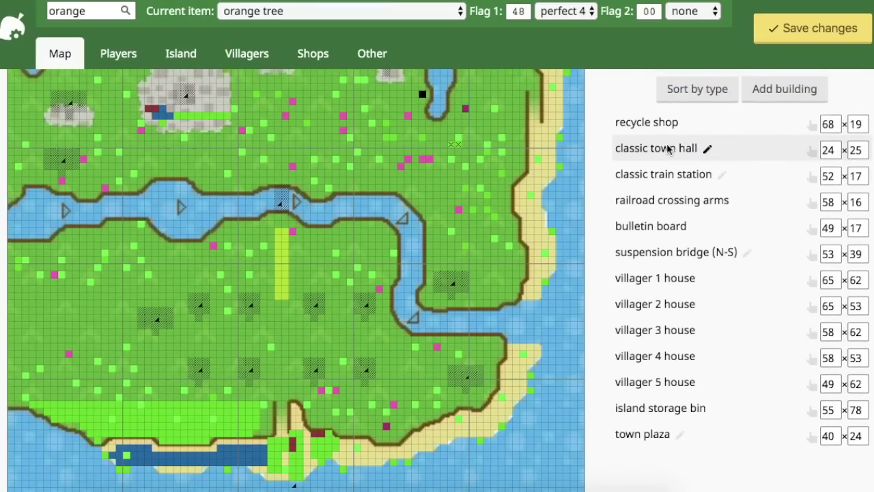
pyautogui.scroll(-5, 667, 150)
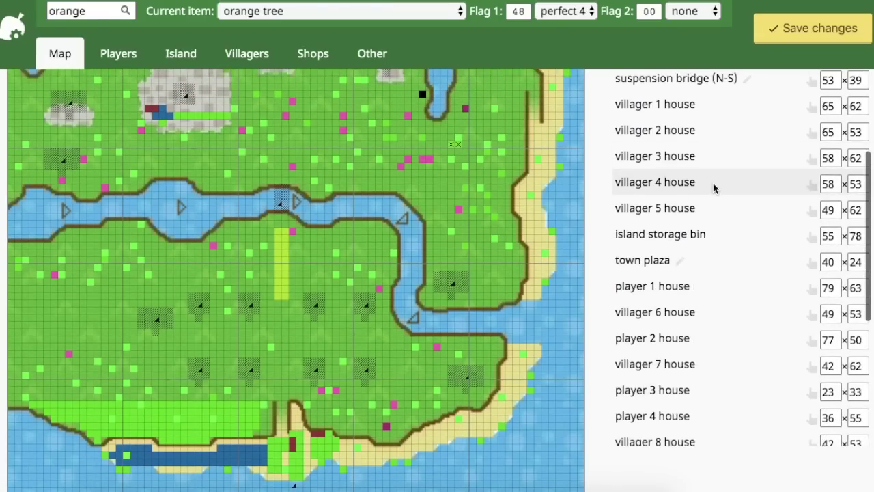
pyautogui.scroll(-8, 713, 182)
pyautogui.press('super+f')
pyautogui.write('island')
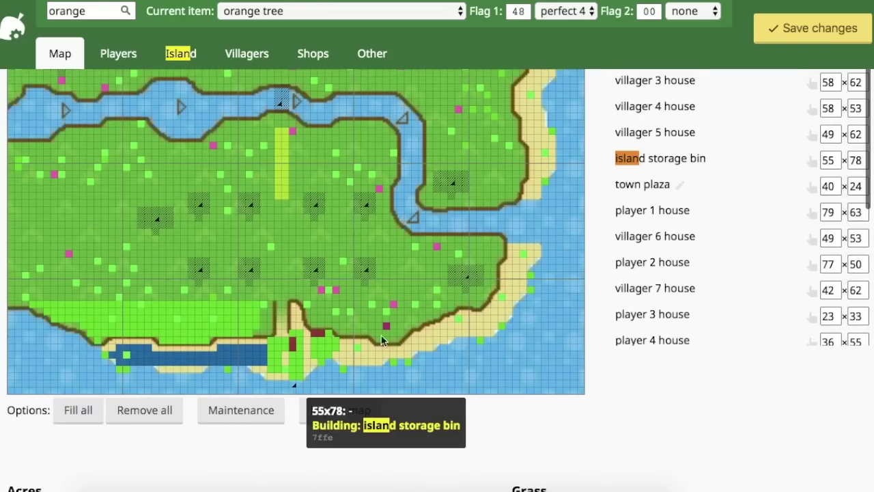
pyautogui.click(813, 160)
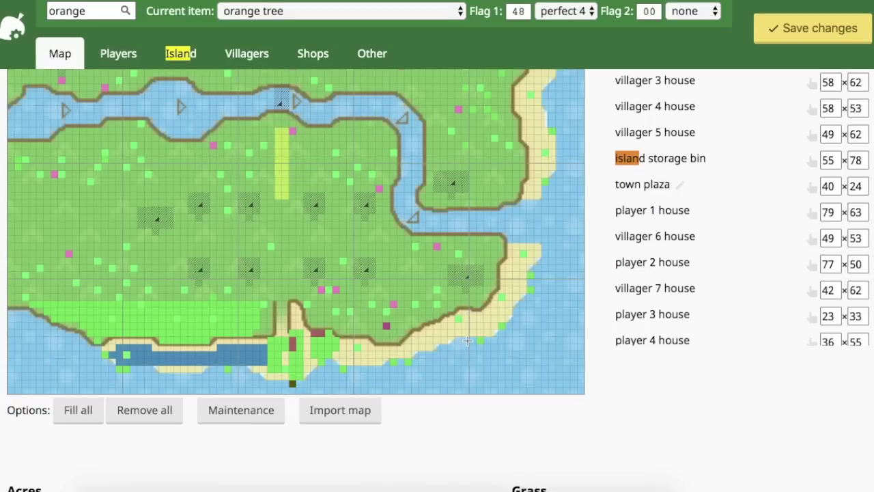
pyautogui.click(466, 342)
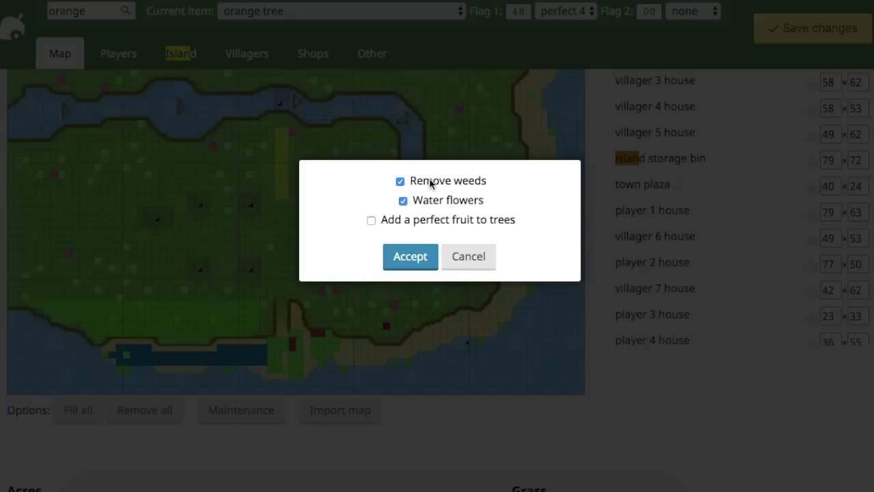
# - Run the town map maintenance with Remove weeds and Water flowers enabled, leaving perfect fruit off
pyautogui.click(412, 256)
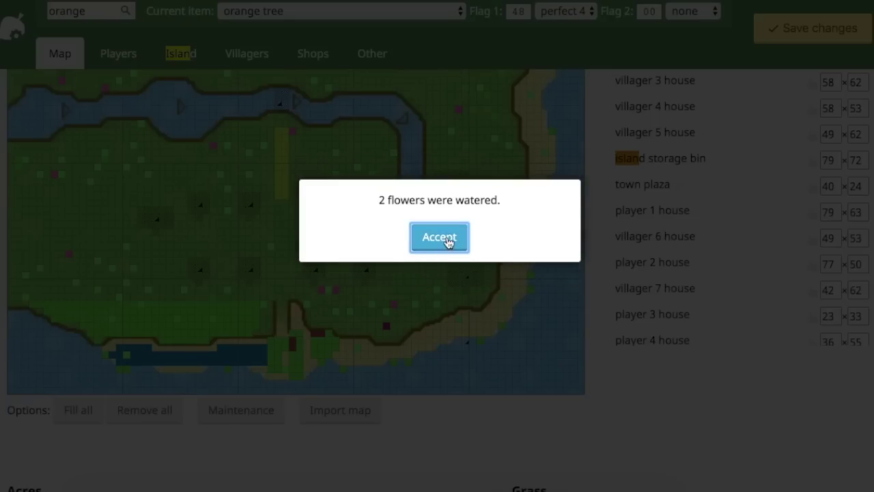
# - Dismiss the flower-watering maintenance report and go back to the town map
pyautogui.click(441, 237)
pyautogui.scroll(3, 306, 194)
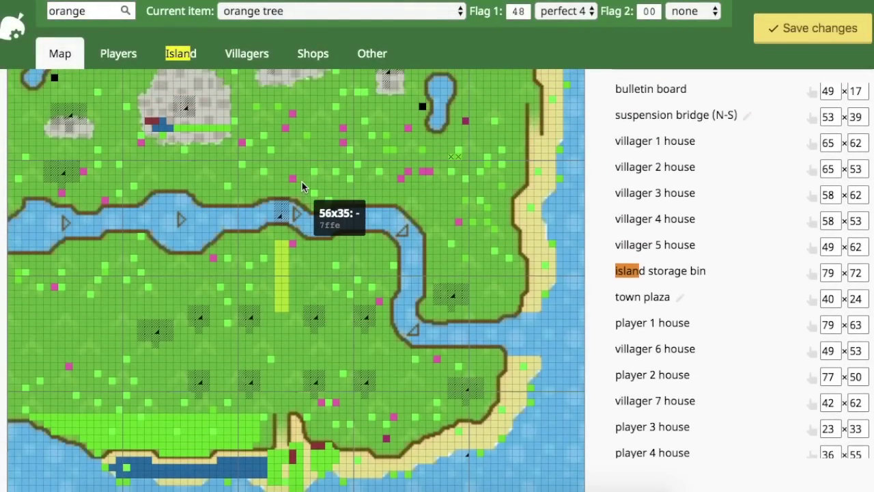
pyautogui.scroll(1, 291, 179)
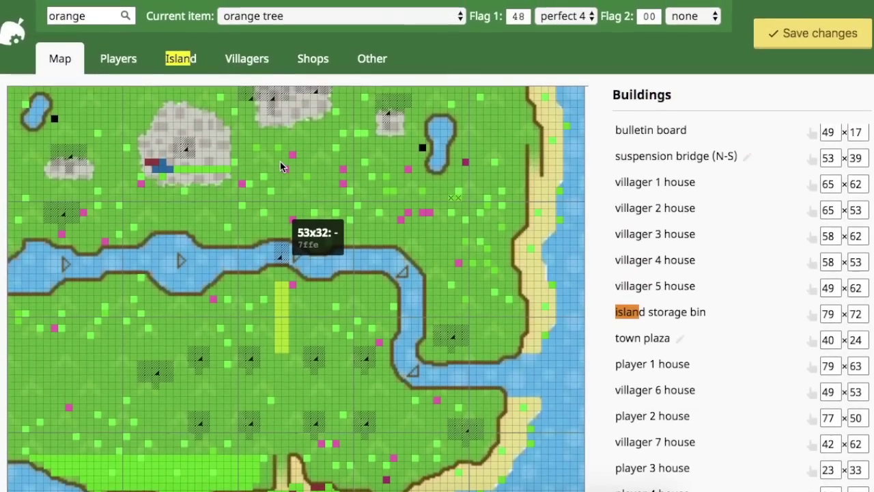
pyautogui.scroll(-1, 283, 171)
pyautogui.scroll(1, 279, 166)
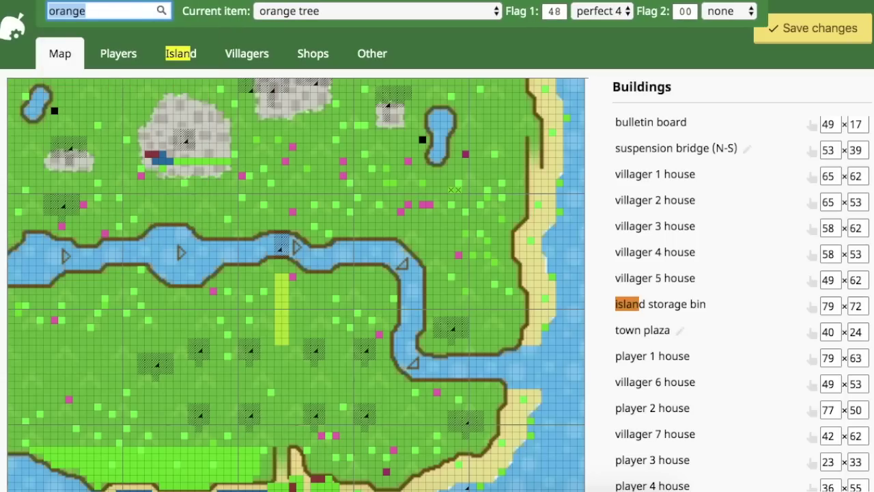
# - Find the pitfall seed and make it the current item with a custom Flag 2 value of 80
pyautogui.write('pi')
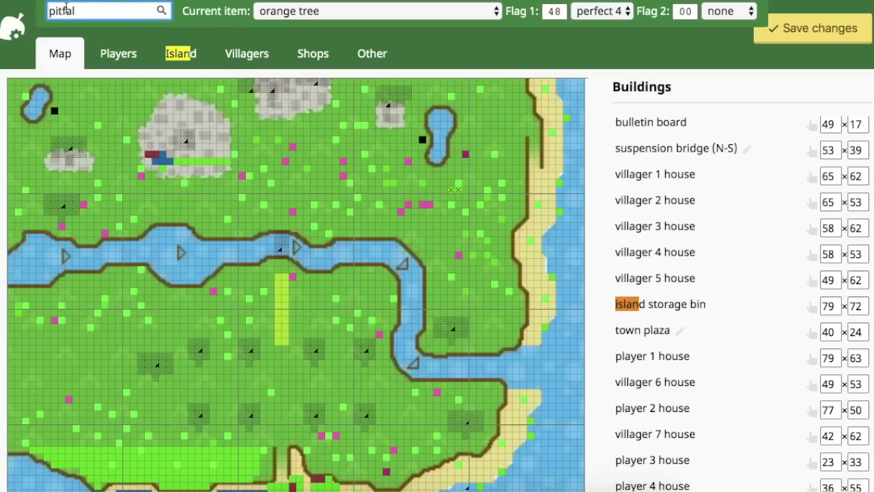
pyautogui.write('tfal')
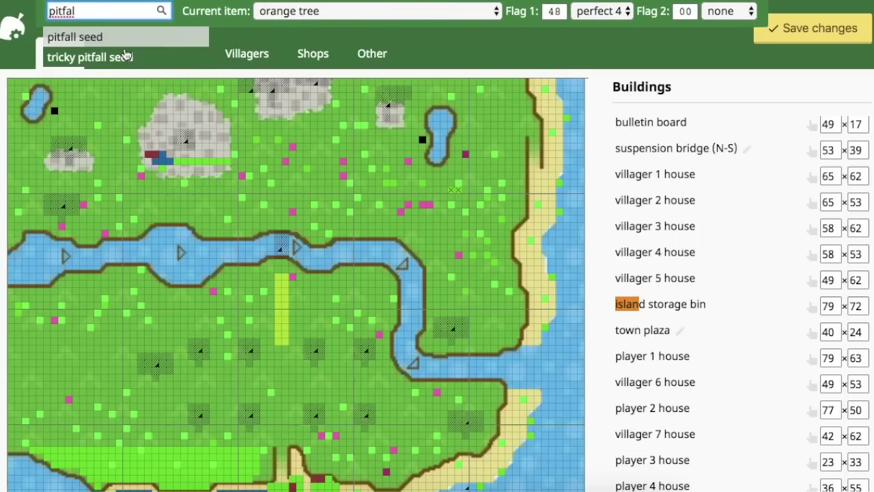
pyautogui.click(121, 44)
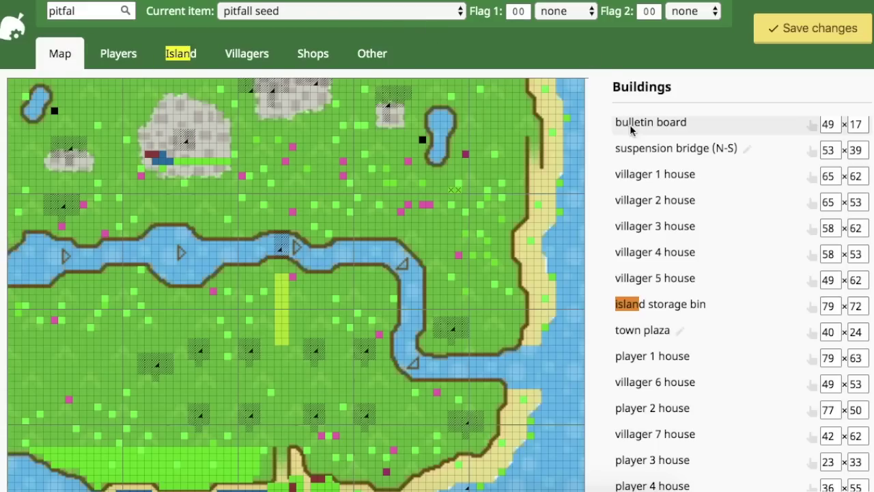
pyautogui.click(689, 12)
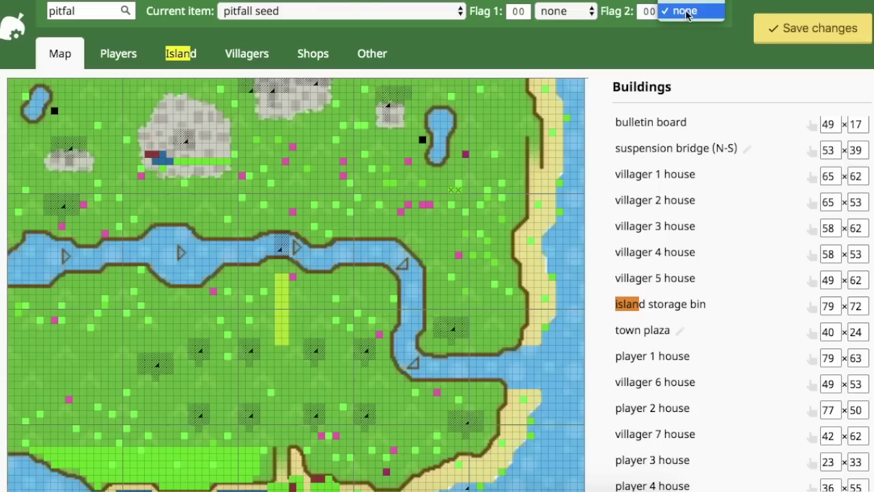
pyautogui.click(686, 4)
pyautogui.doubleClick(648, 11)
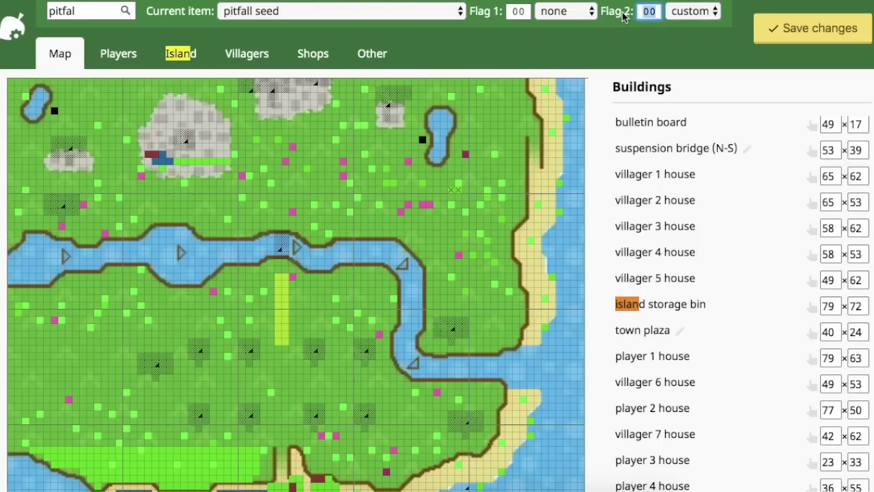
pyautogui.write('80')
pyautogui.press('Tab')
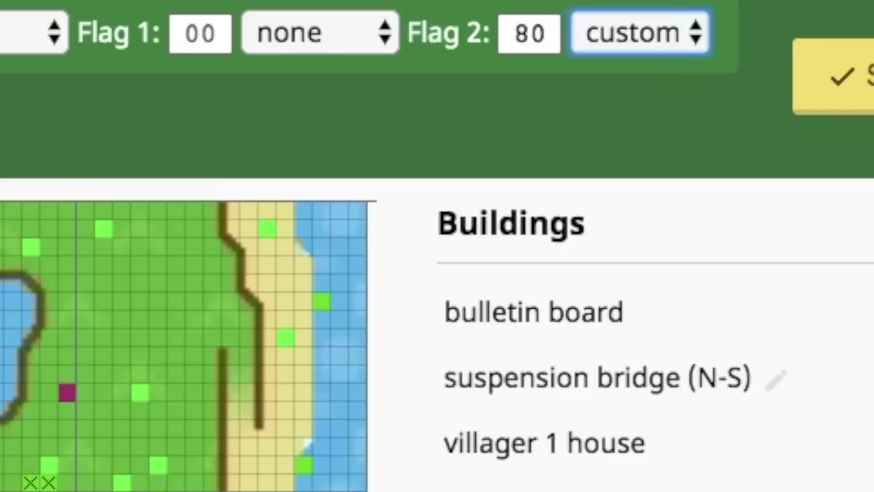
pyautogui.click(599, 35)
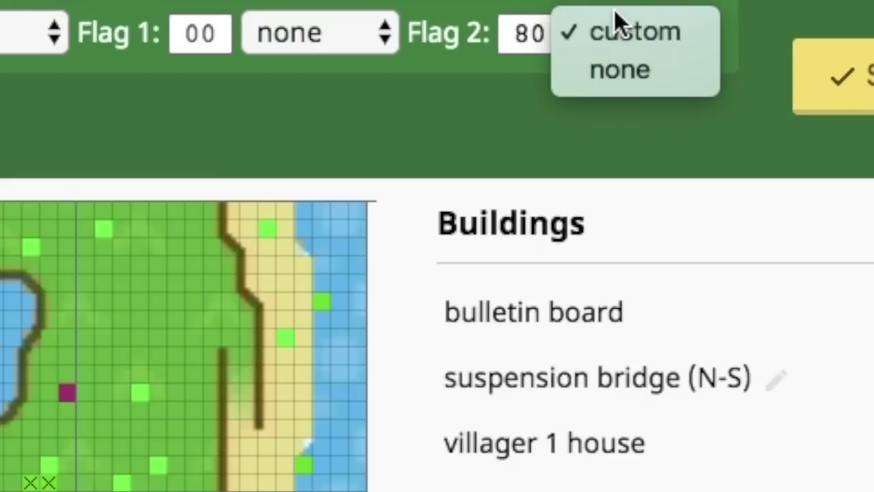
pyautogui.click(618, 38)
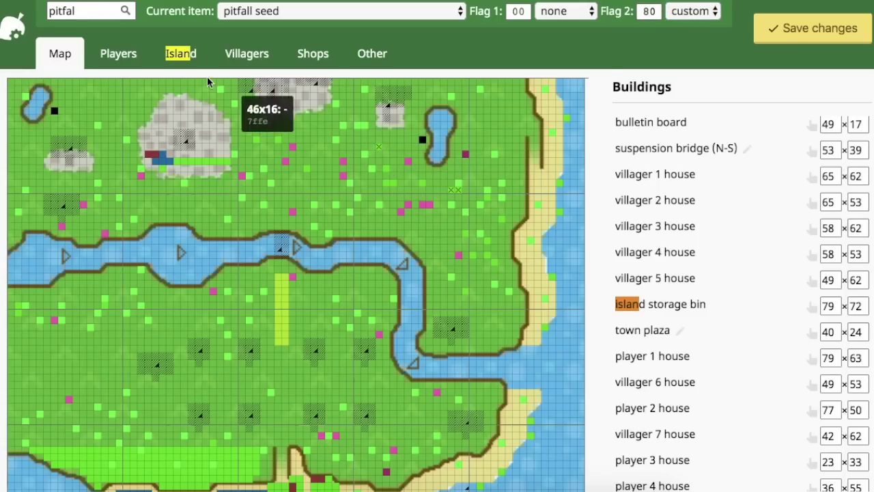
# - Place red roses on the grass north of the river with a custom Flag 2 value of 48
pyautogui.click(81, 13)
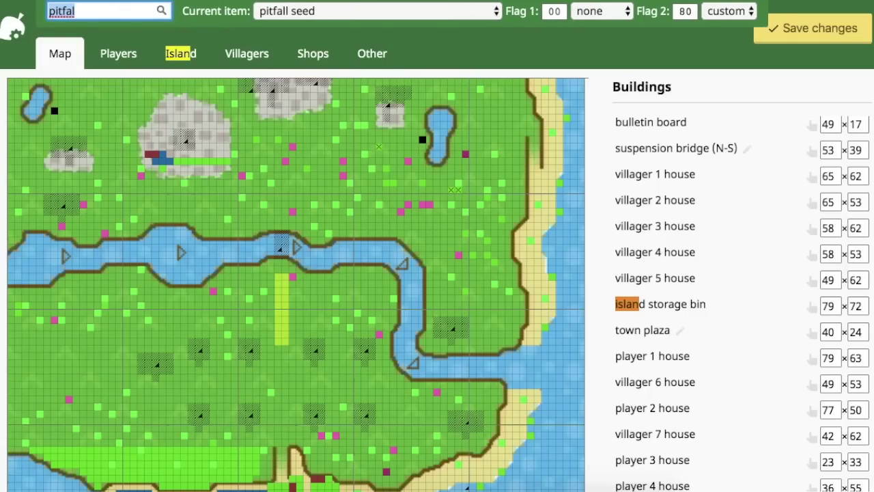
pyautogui.write('rose')
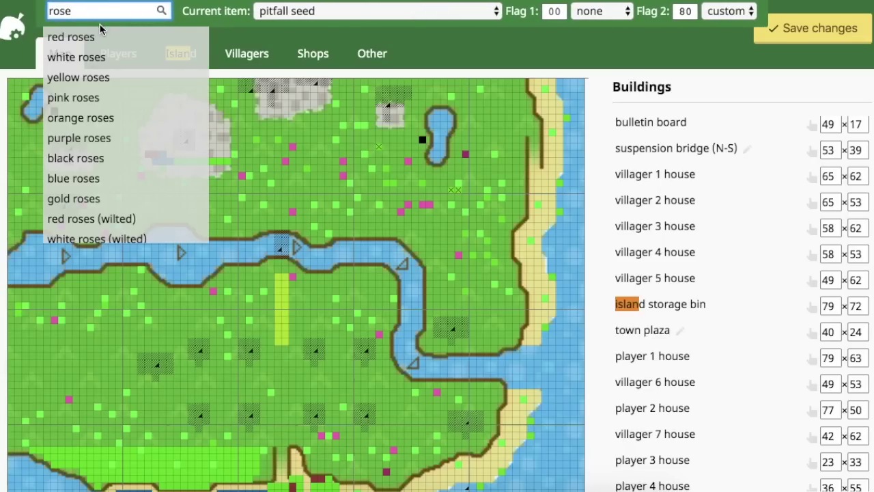
pyautogui.click(100, 36)
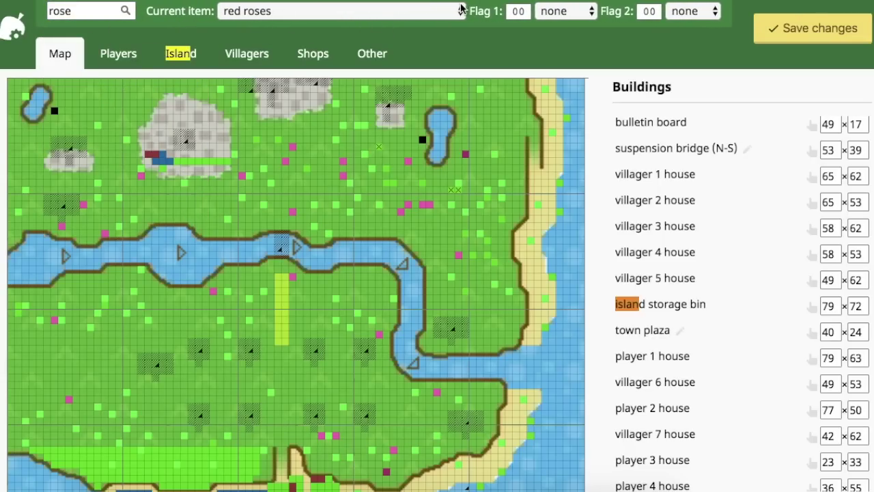
pyautogui.click(689, 11)
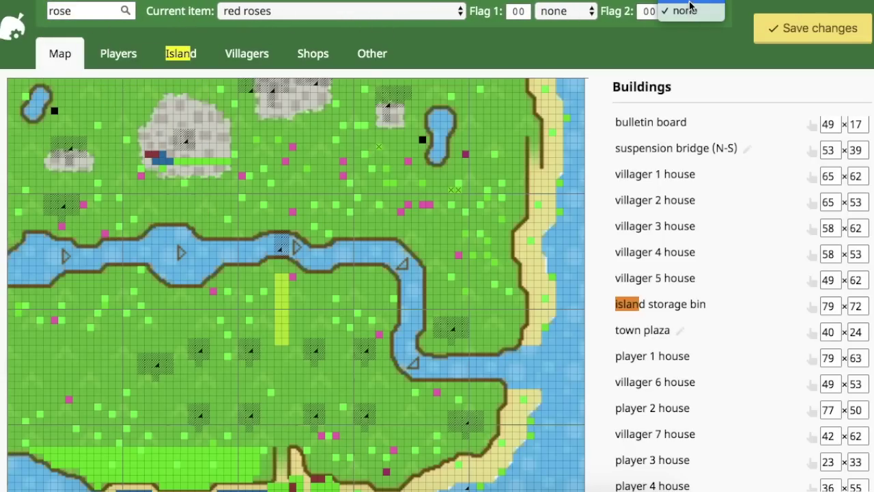
pyautogui.click(652, 12)
pyautogui.doubleClick(657, 14)
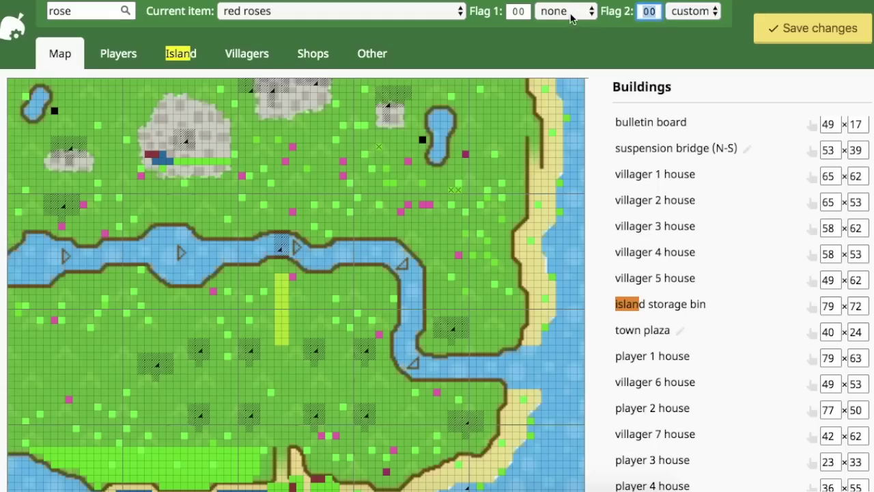
pyautogui.write('48')
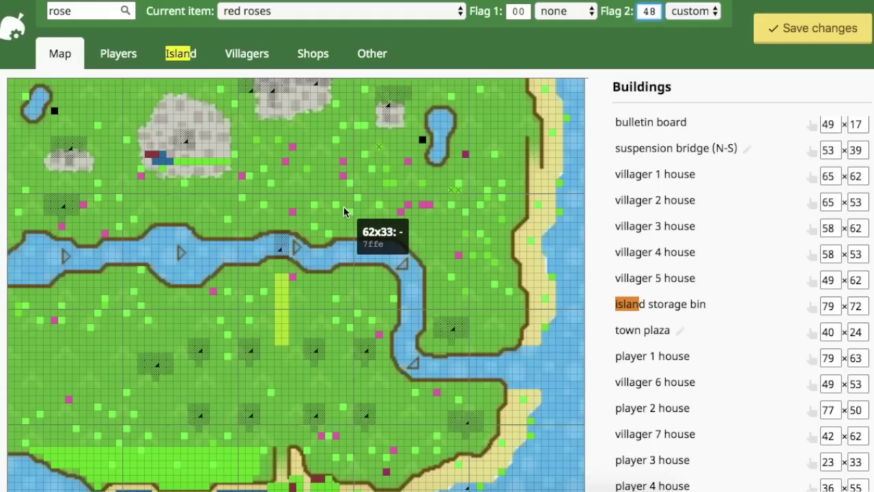
pyautogui.click(314, 179)
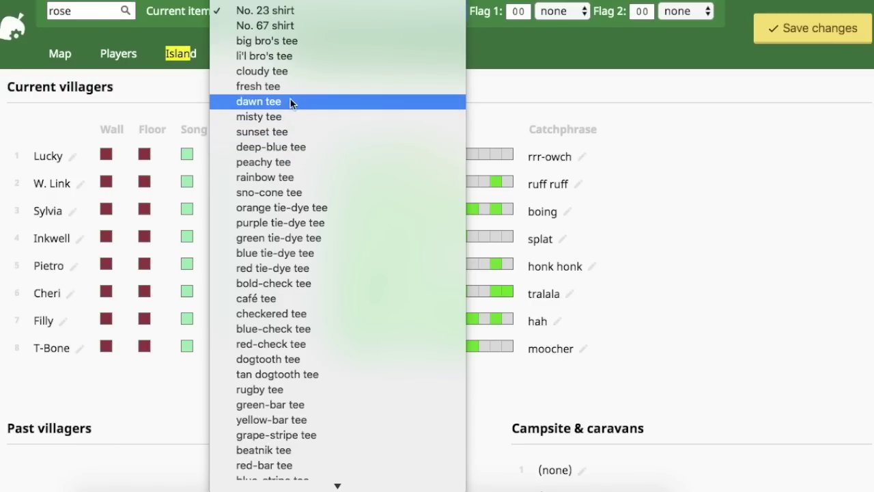
# - Choose the red-bar tee as the current item and assign it as the shirt of the villager Filly
pyautogui.scroll(-5, 292, 203)
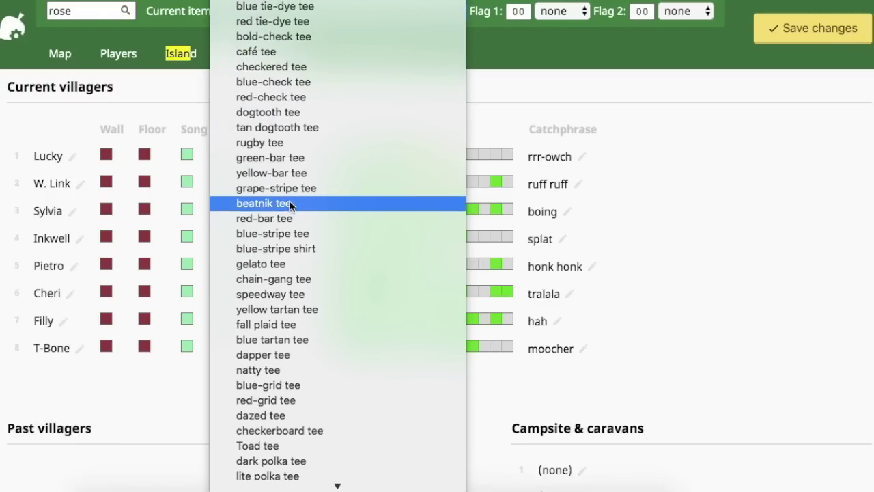
pyautogui.scroll(-1, 289, 204)
pyautogui.click(290, 204)
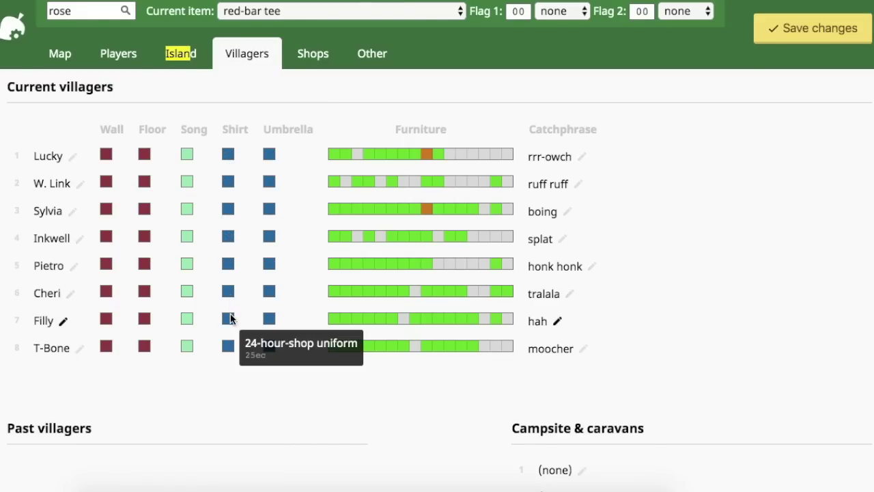
pyautogui.click(229, 318)
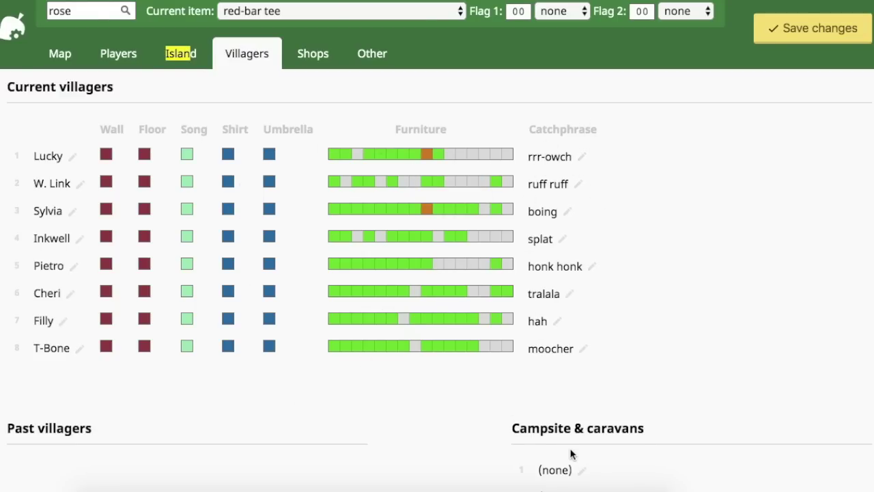
pyautogui.press('Return')
# - Replace the two westernmost sea acres in the island's middle rows with a northern and a southern beach acre
pyautogui.scroll(-3, 305, 194)
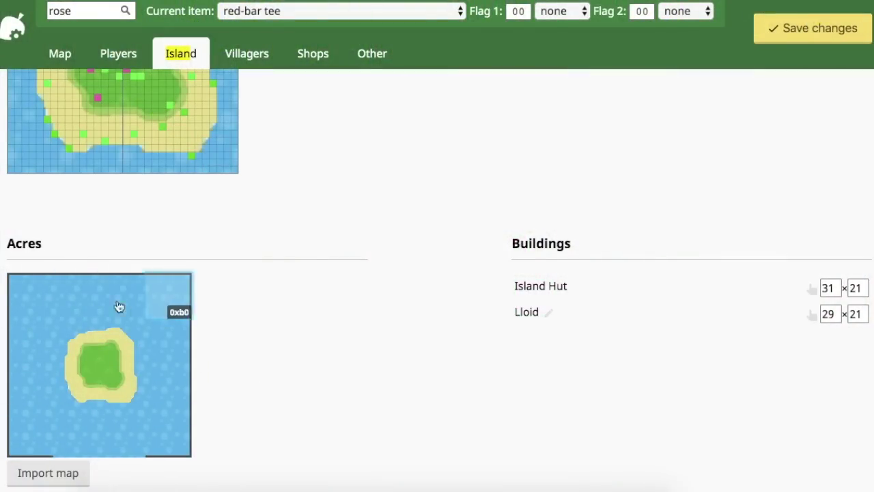
pyautogui.scroll(-1, 198, 328)
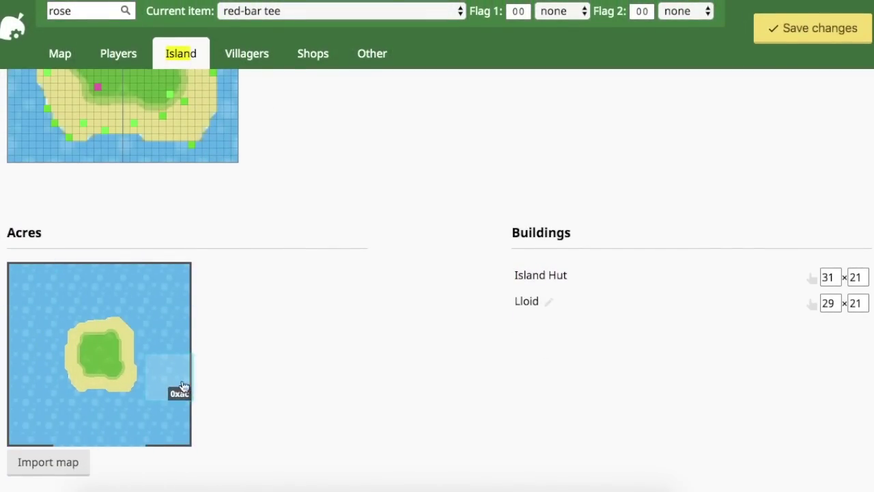
pyautogui.click(44, 334)
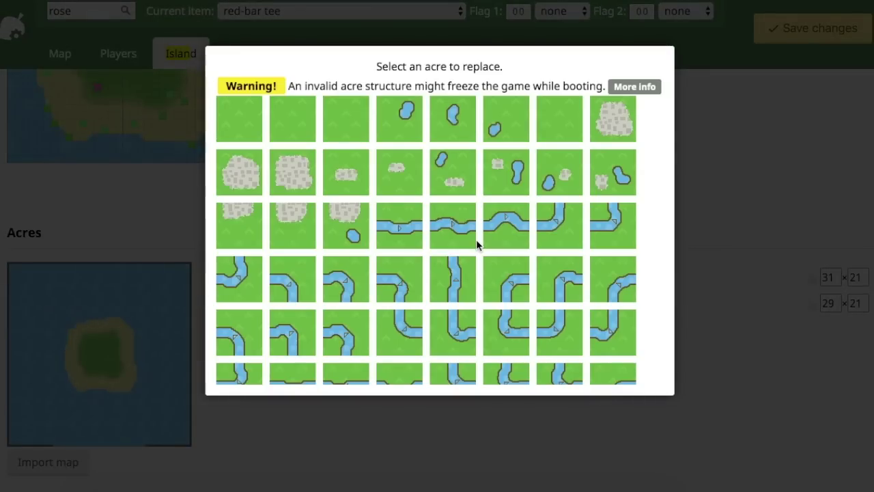
pyautogui.scroll(-13, 336, 289)
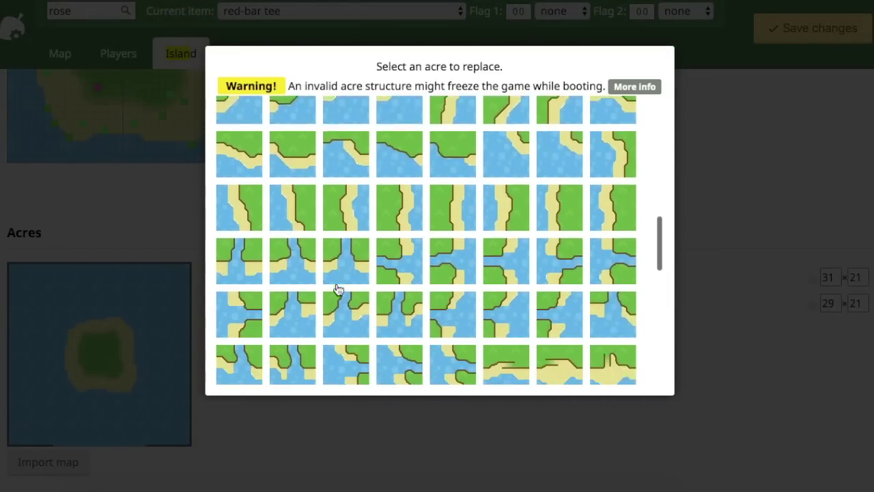
pyautogui.scroll(2, 375, 253)
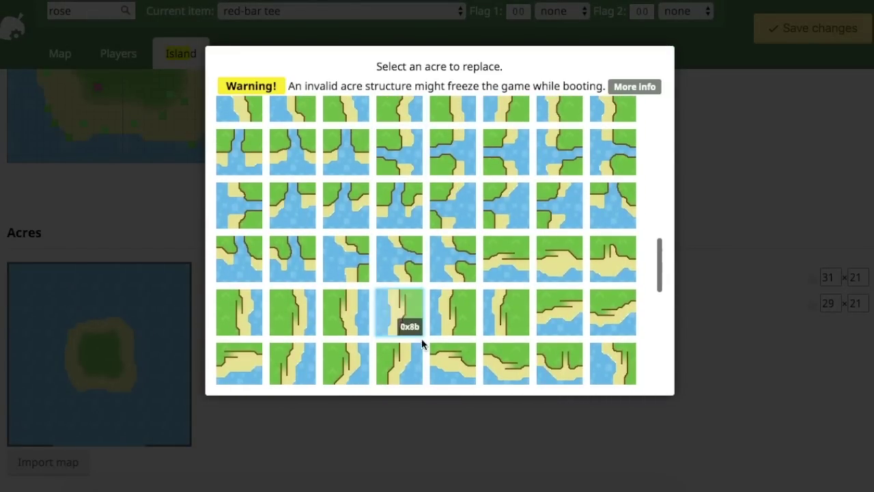
pyautogui.scroll(-7, 445, 306)
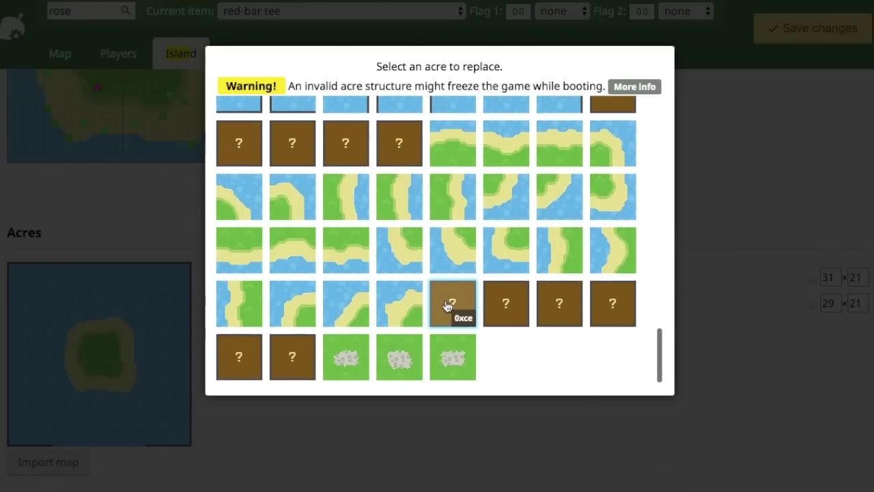
pyautogui.click(508, 164)
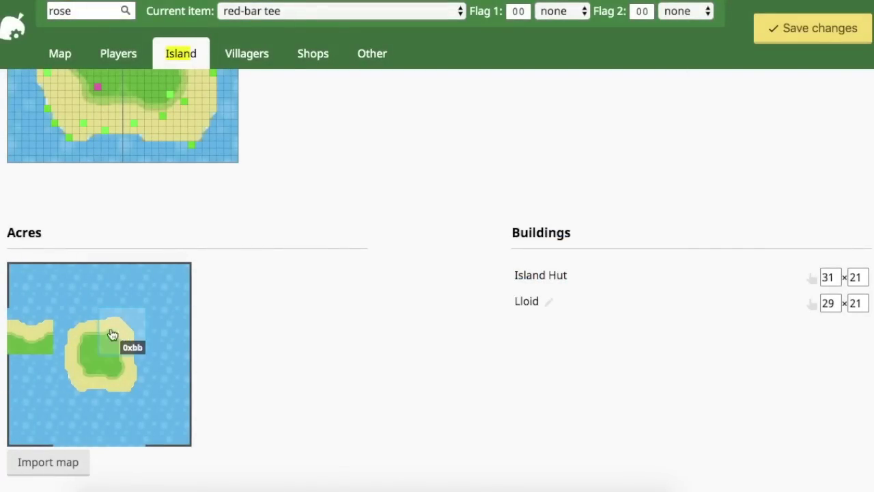
pyautogui.click(49, 378)
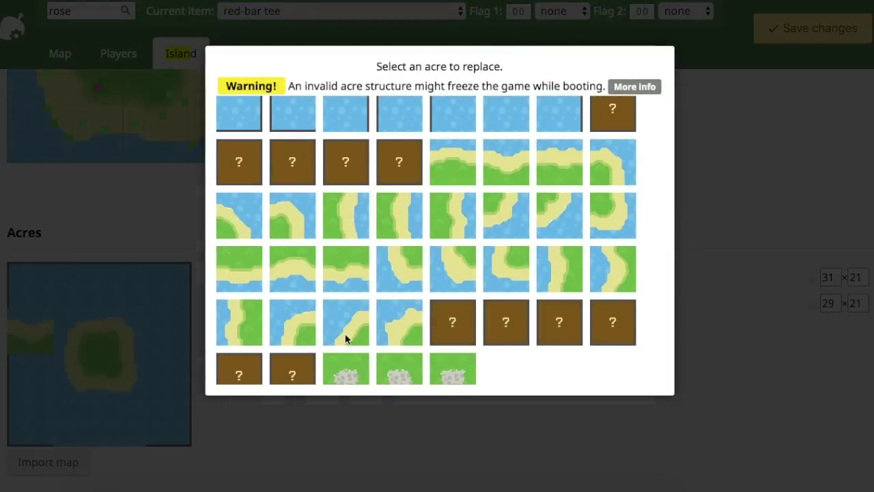
pyautogui.click(366, 285)
# - Move the Island Hut to 33×21 on the island map
pyautogui.scroll(2, 204, 273)
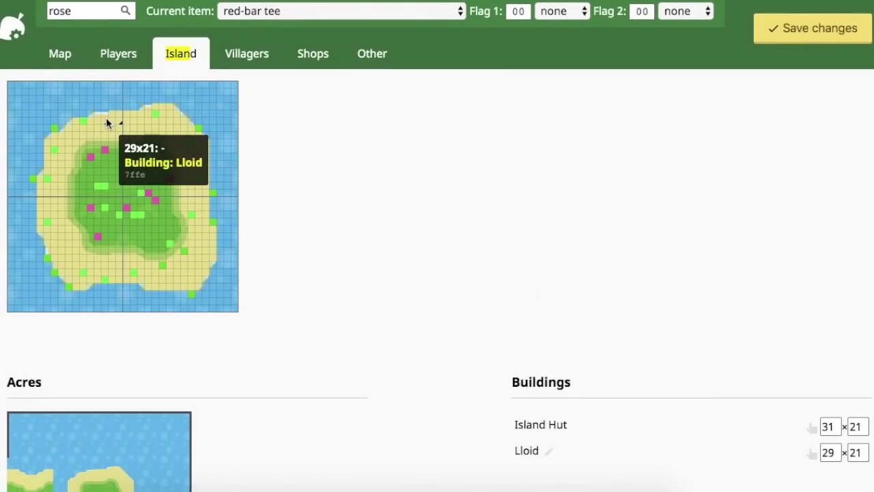
pyautogui.click(811, 428)
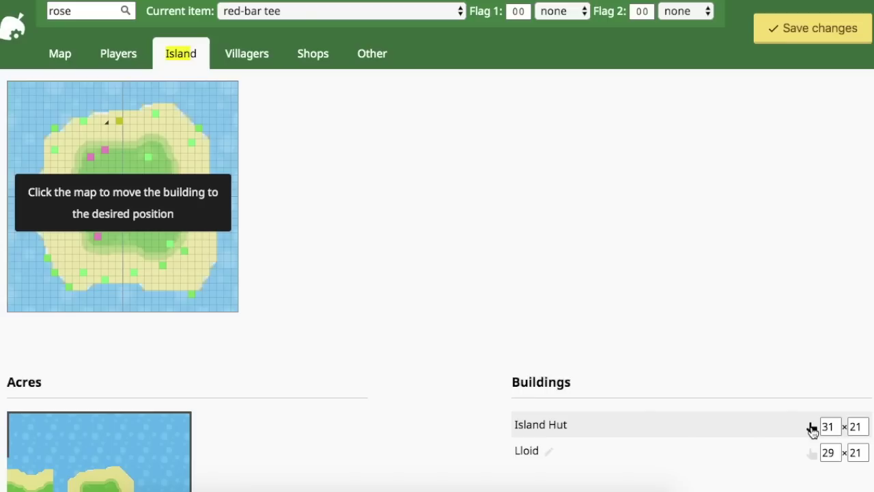
pyautogui.click(136, 123)
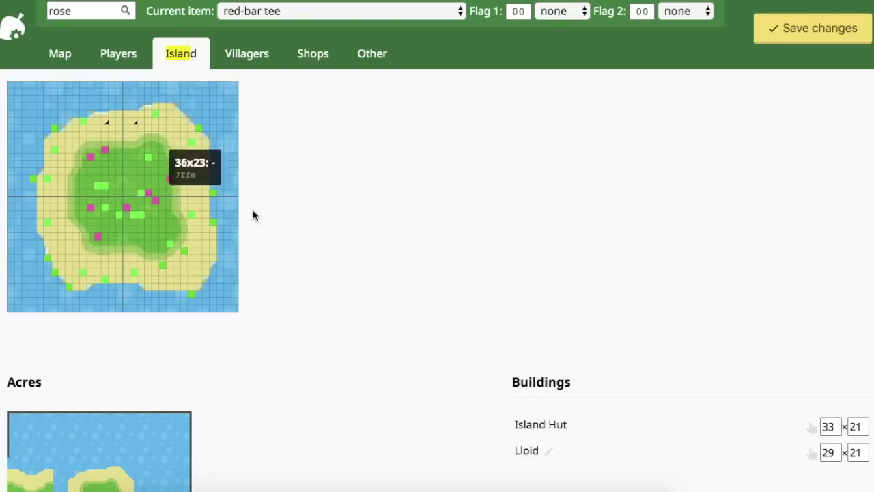
# - Change the island's Lloid building to an illuminated tree and move it to 30×27 on the grass
pyautogui.click(548, 452)
pyautogui.click(344, 205)
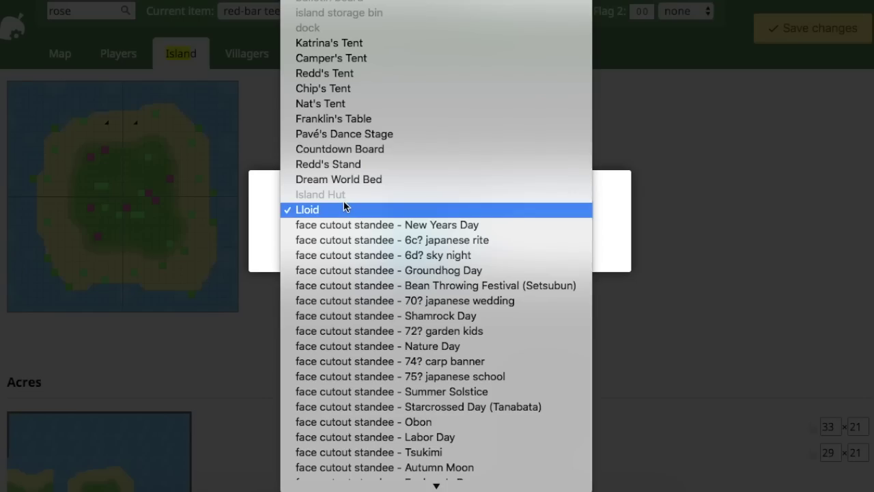
pyautogui.scroll(-10, 383, 275)
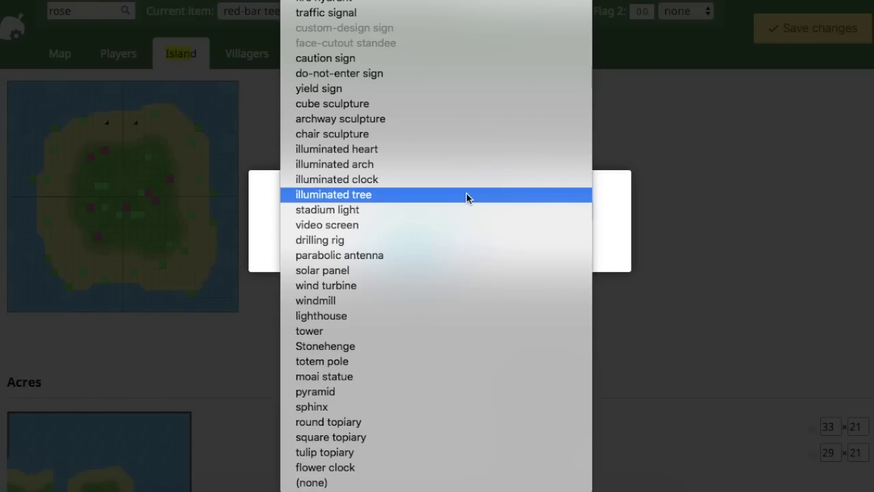
pyautogui.click(392, 195)
pyautogui.click(412, 249)
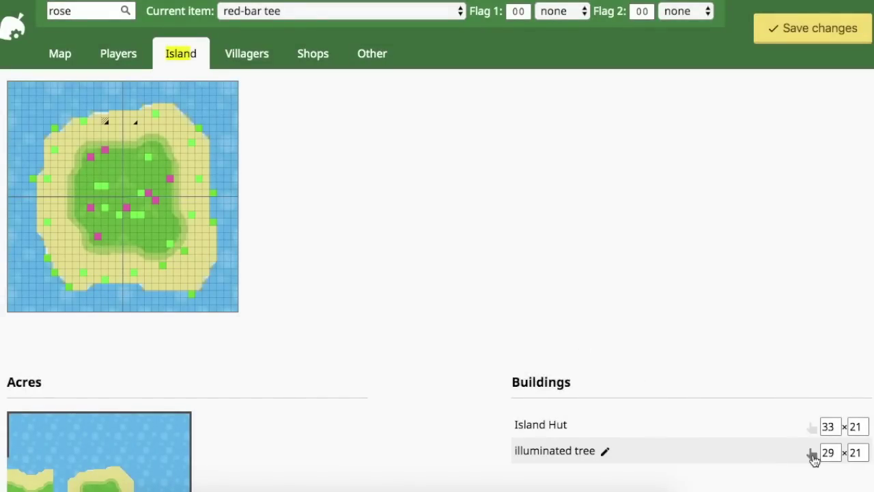
pyautogui.click(811, 454)
pyautogui.click(110, 165)
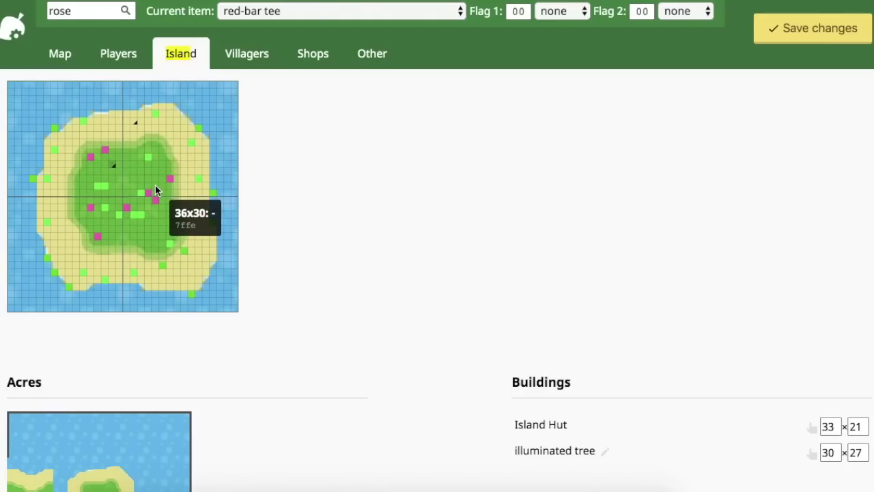
pyautogui.scroll(-3, 155, 185)
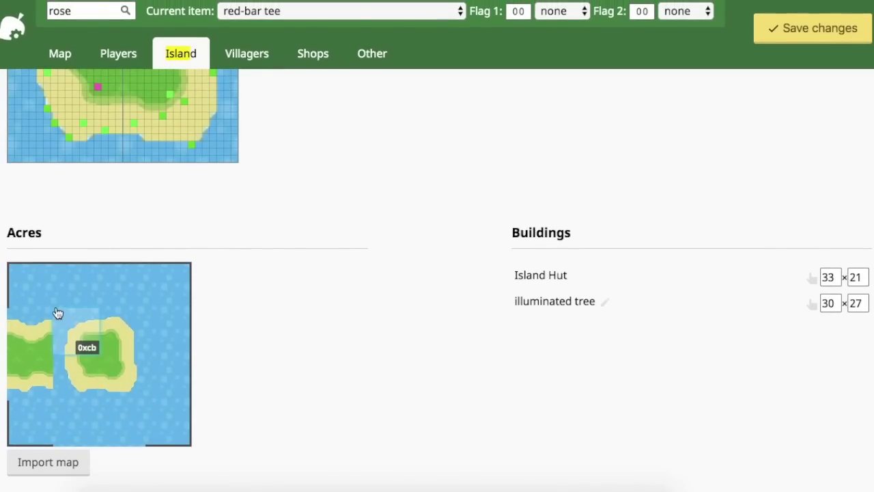